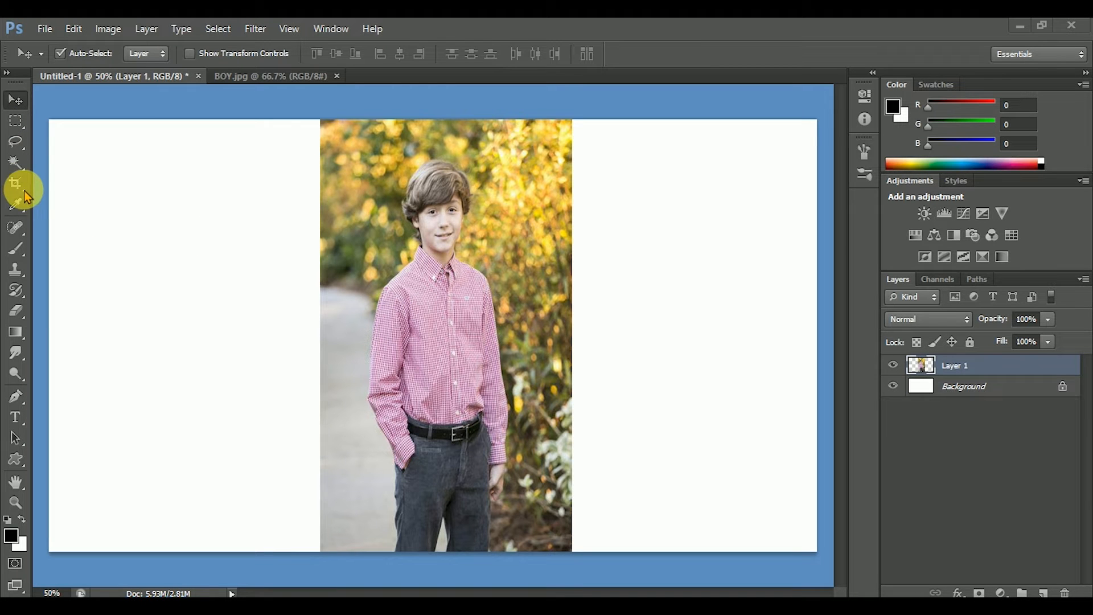
# Sample the pink of the boy's shirt as the foreground colour (RGB 196, 151, 180) with the Eyedropper and inspect it in the Color Picker.
pyautogui.click(16, 206)
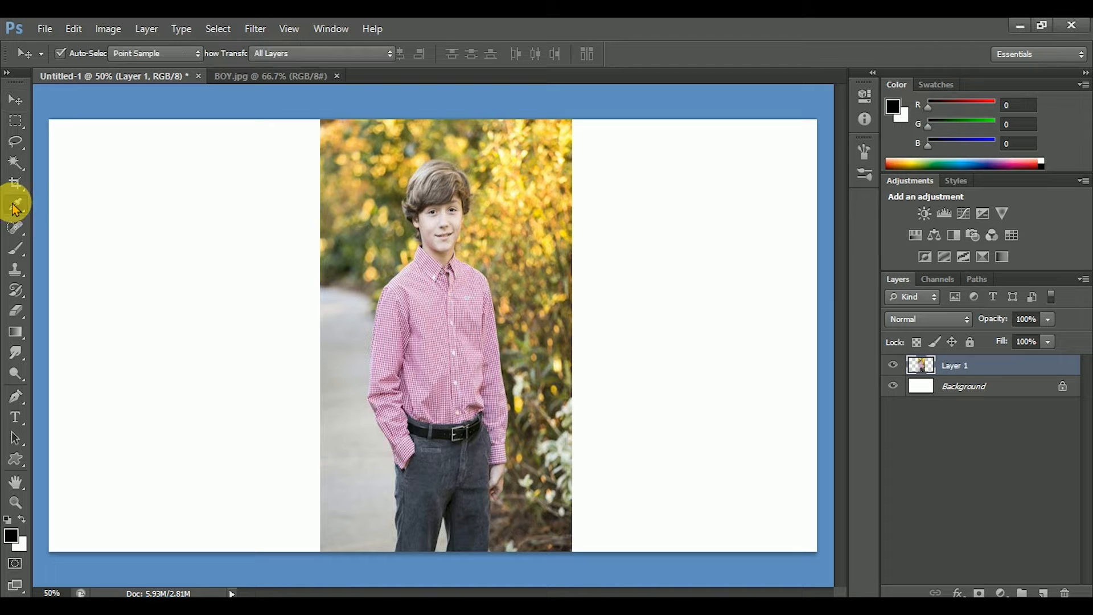
pyautogui.click(71, 203)
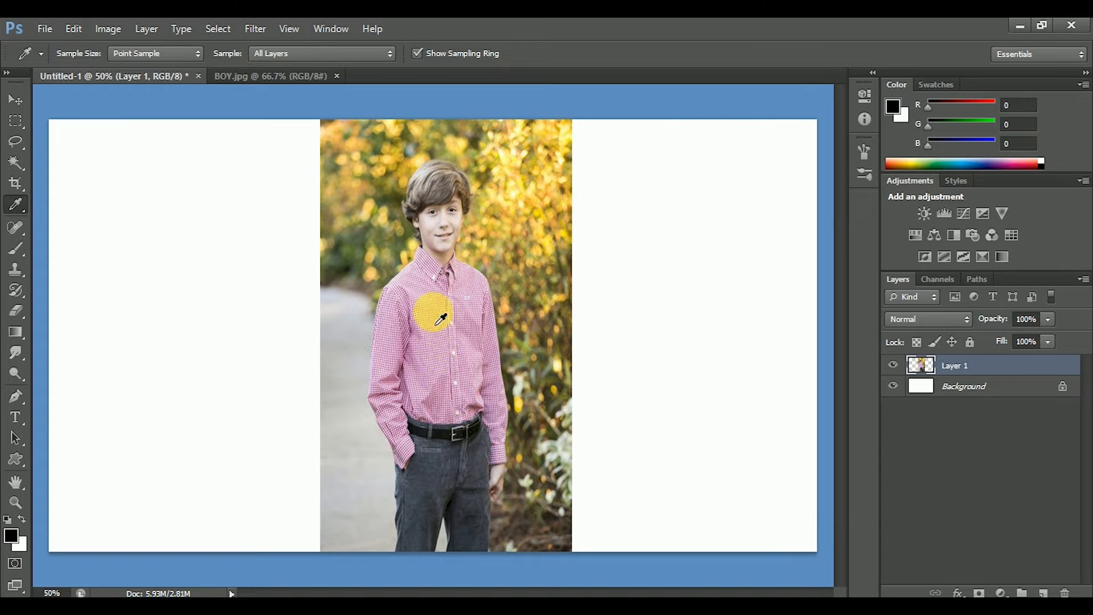
pyautogui.click(436, 302)
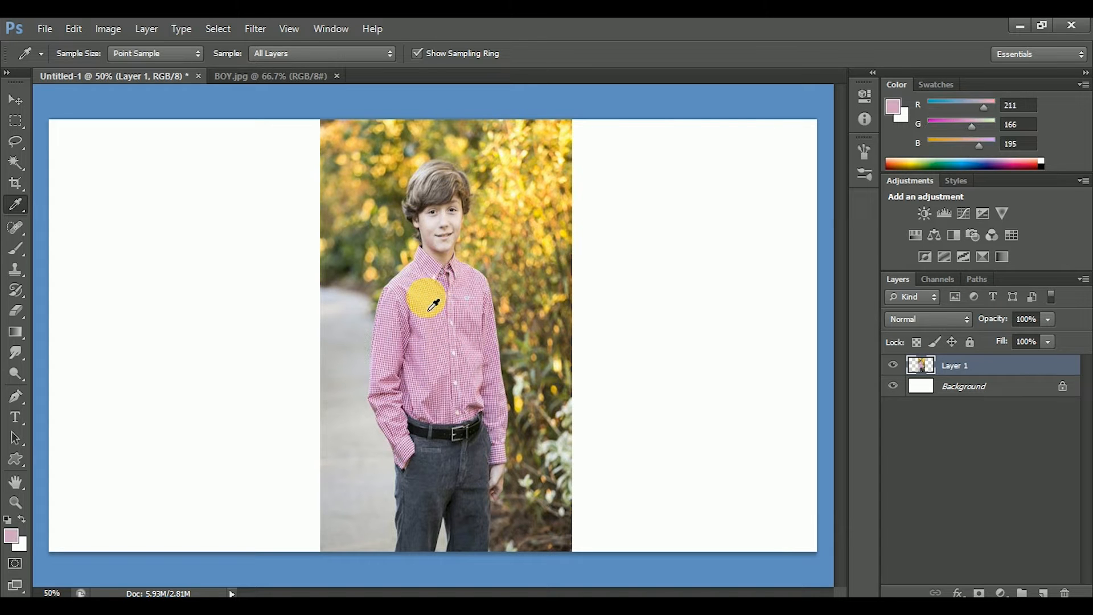
pyautogui.click(426, 297)
pyautogui.moveTo(434, 305); pyautogui.dragTo(437, 320)
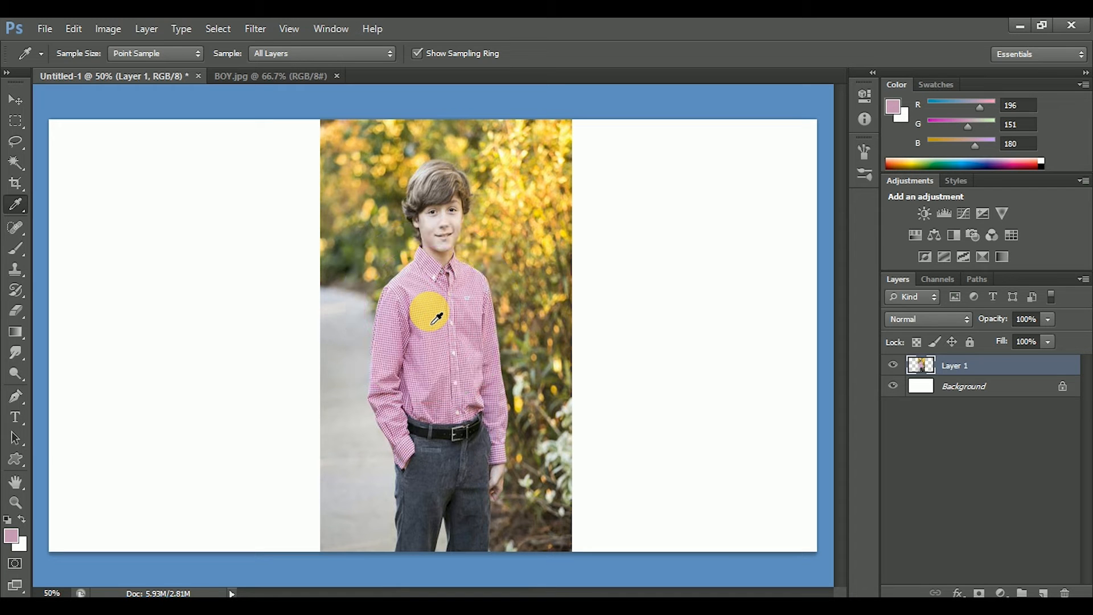
pyautogui.click(19, 541)
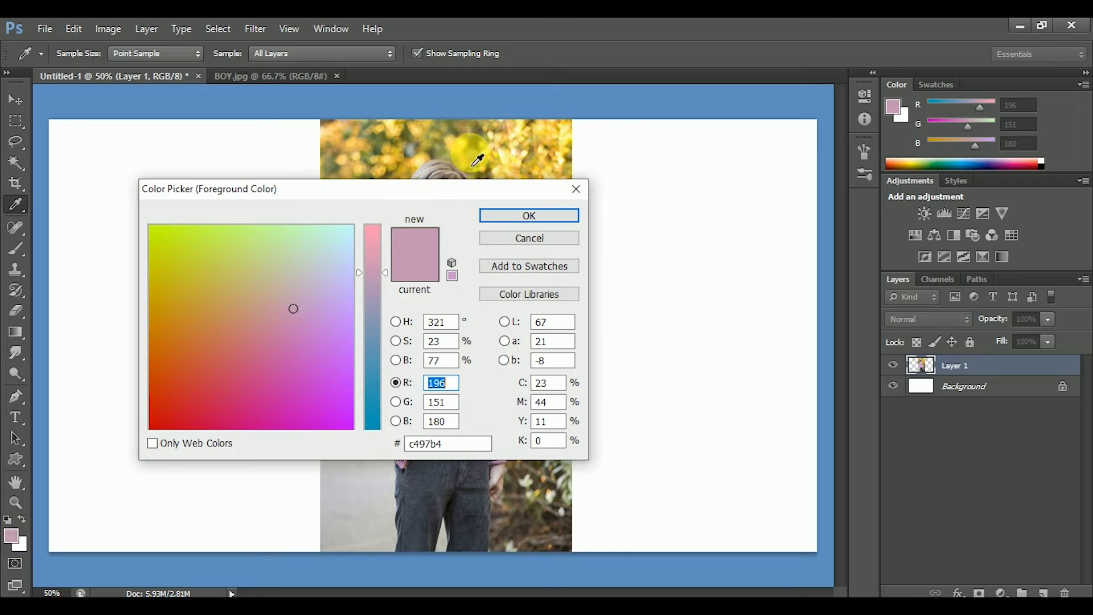
pyautogui.click(574, 190)
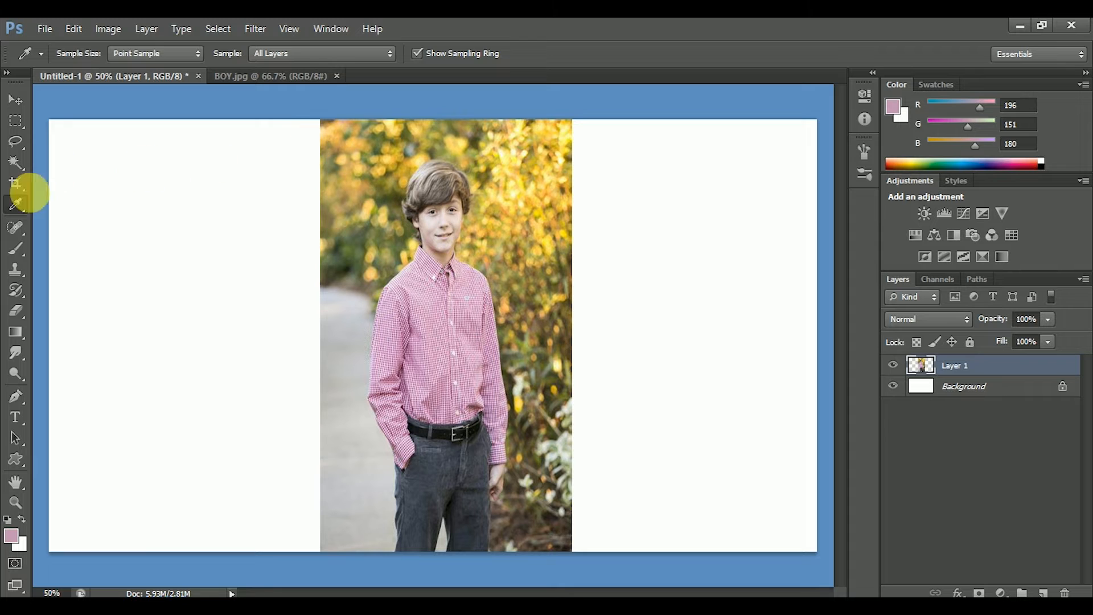
# Place a colour sampler point on the grey path beside the boy's arm.
pyautogui.rightClick(16, 207)
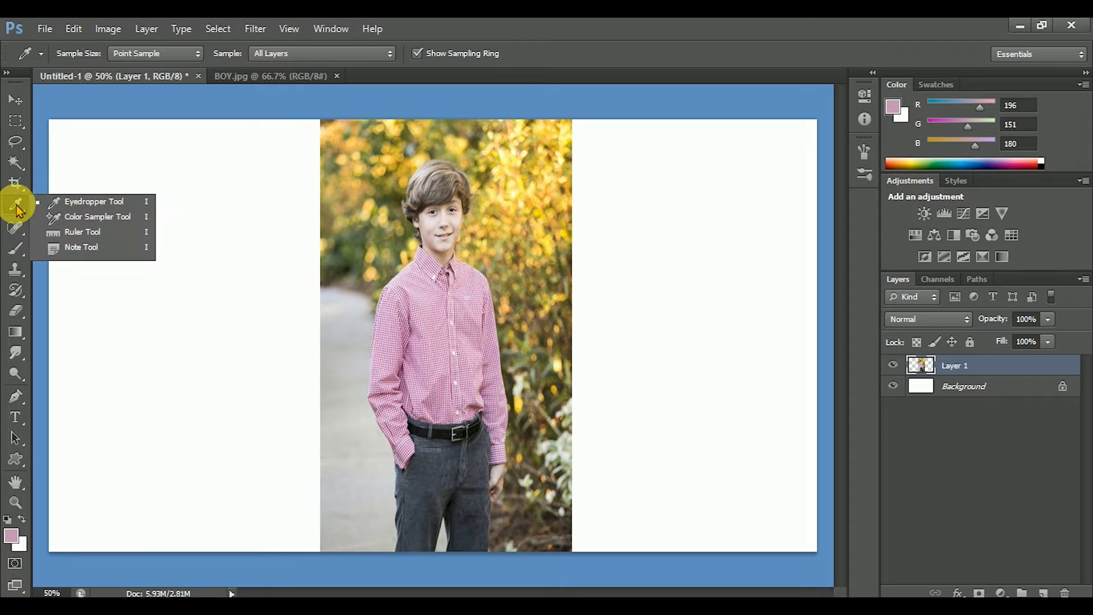
pyautogui.click(71, 218)
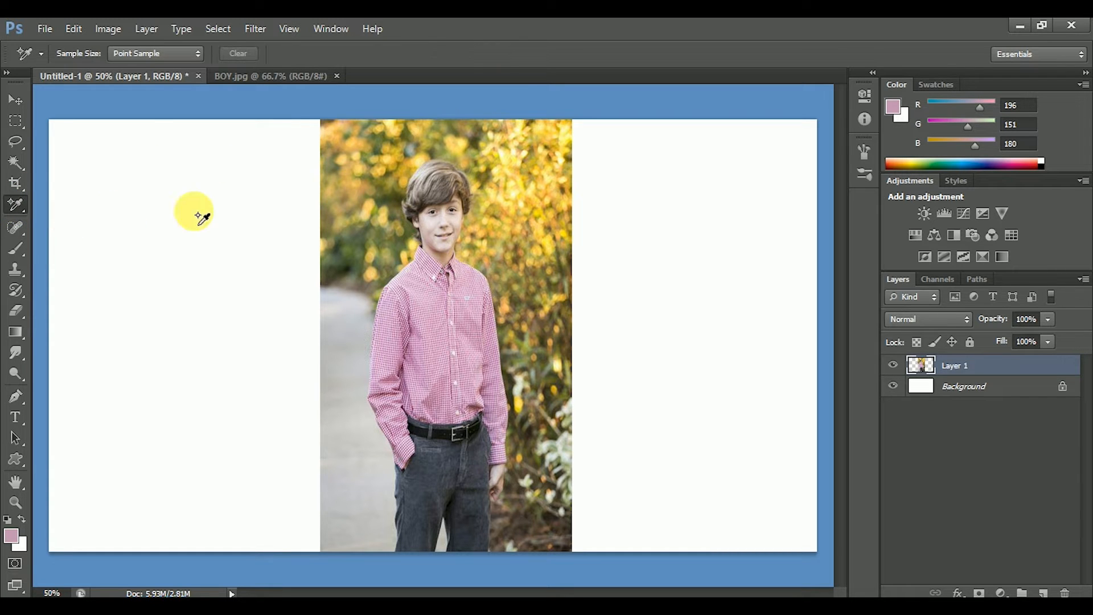
pyautogui.click(356, 365)
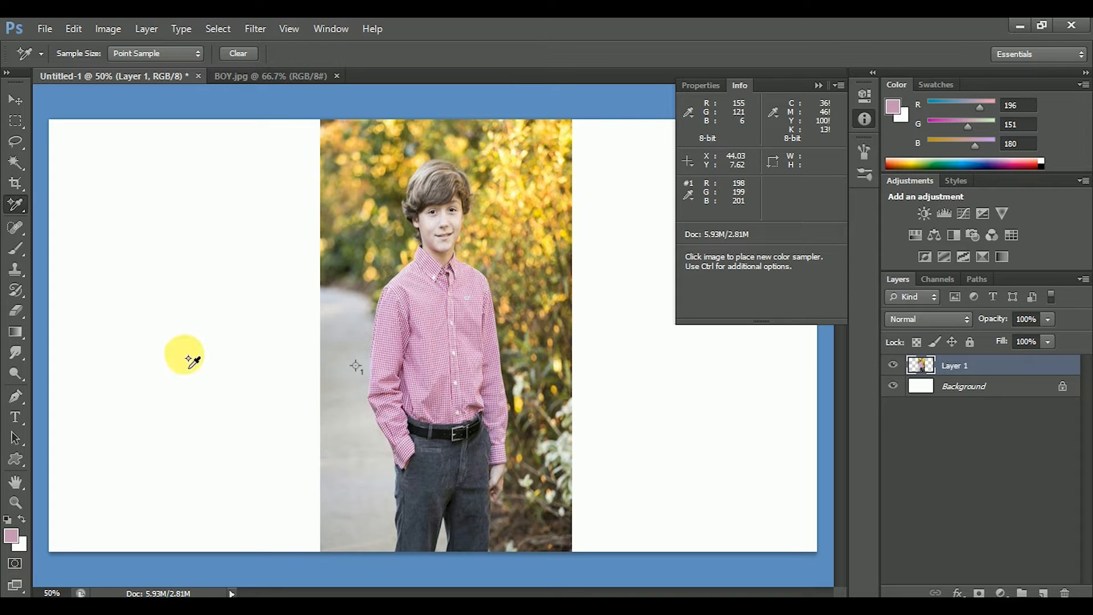
# Set the foreground colour to the sampled path's values: R 198, G 199, B 201.
pyautogui.click(11, 540)
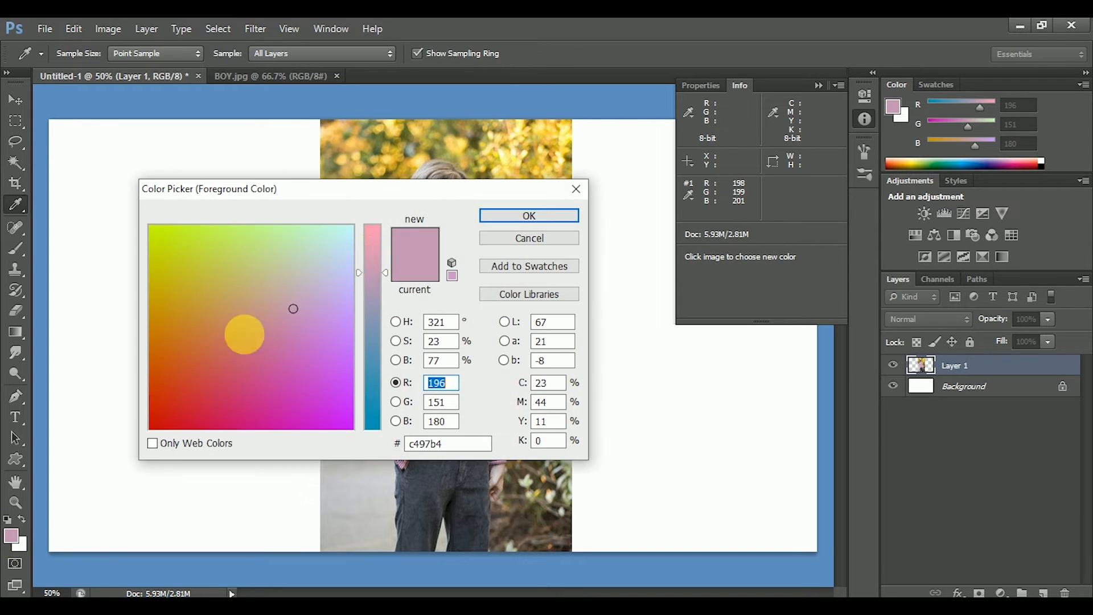
pyautogui.moveTo(417, 190)
pyautogui.mouseDown()
pyautogui.moveTo(526, 155)
pyautogui.moveTo(396, 185)
pyautogui.moveTo(416, 184)
pyautogui.mouseUp()
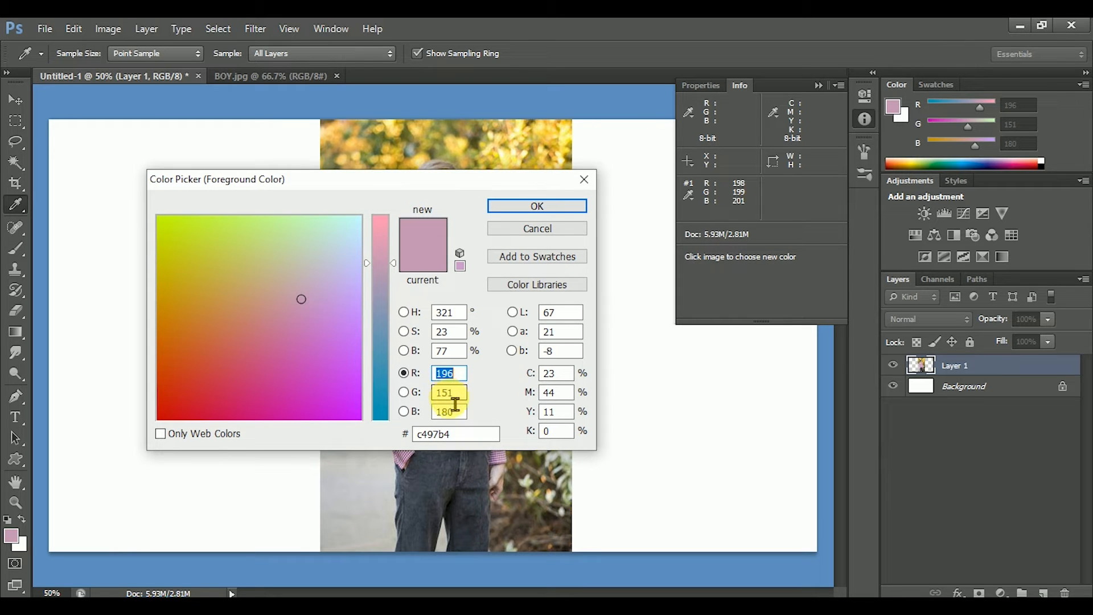
pyautogui.click(439, 374)
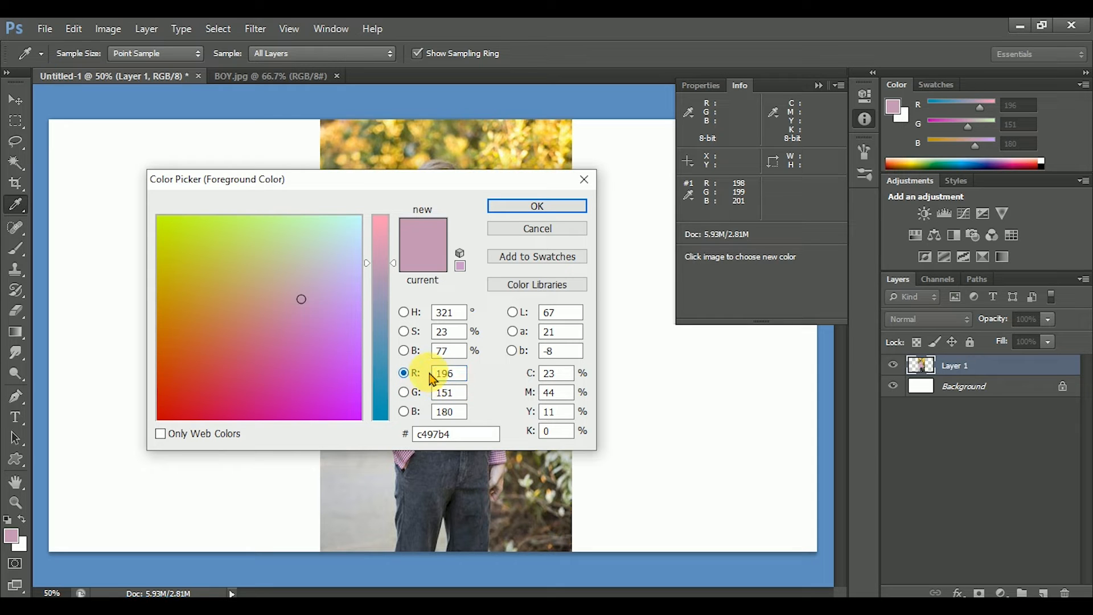
pyautogui.doubleClick(442, 376)
pyautogui.write('1')
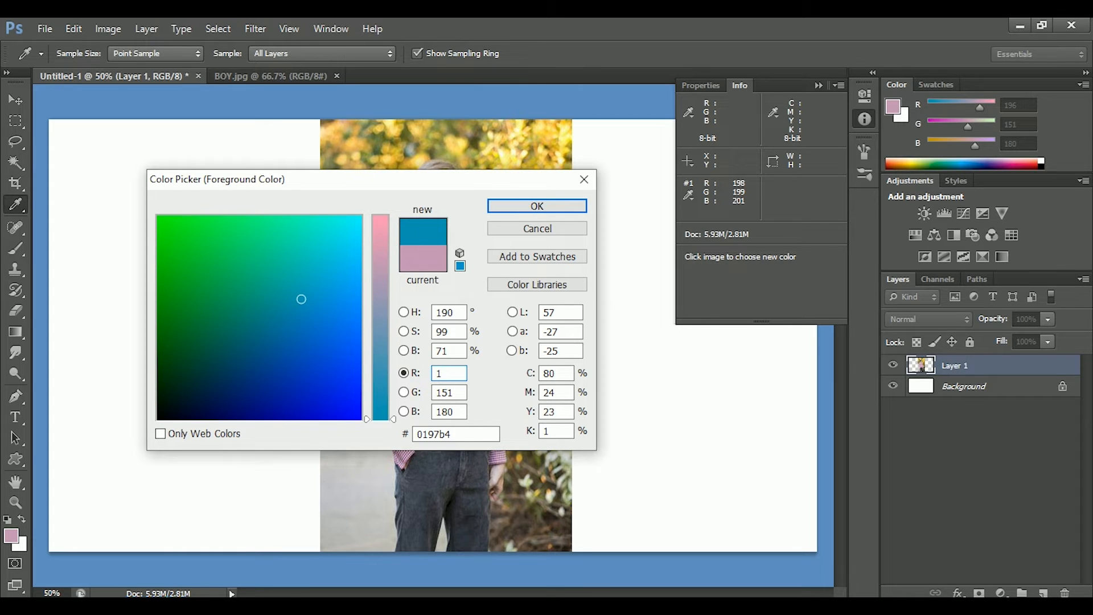
pyautogui.write('98')
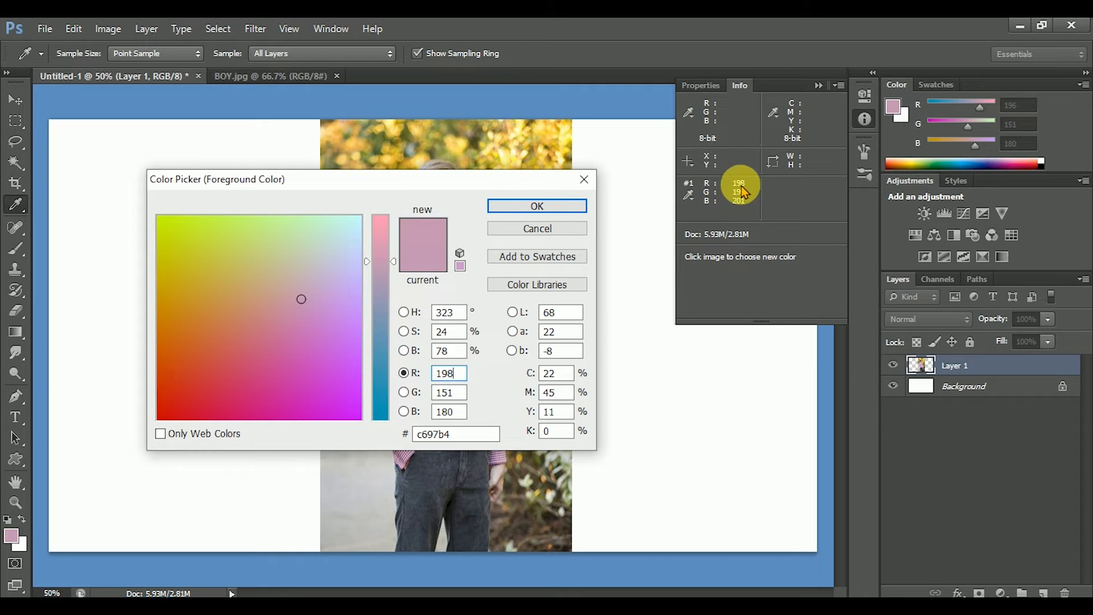
pyautogui.click(455, 393)
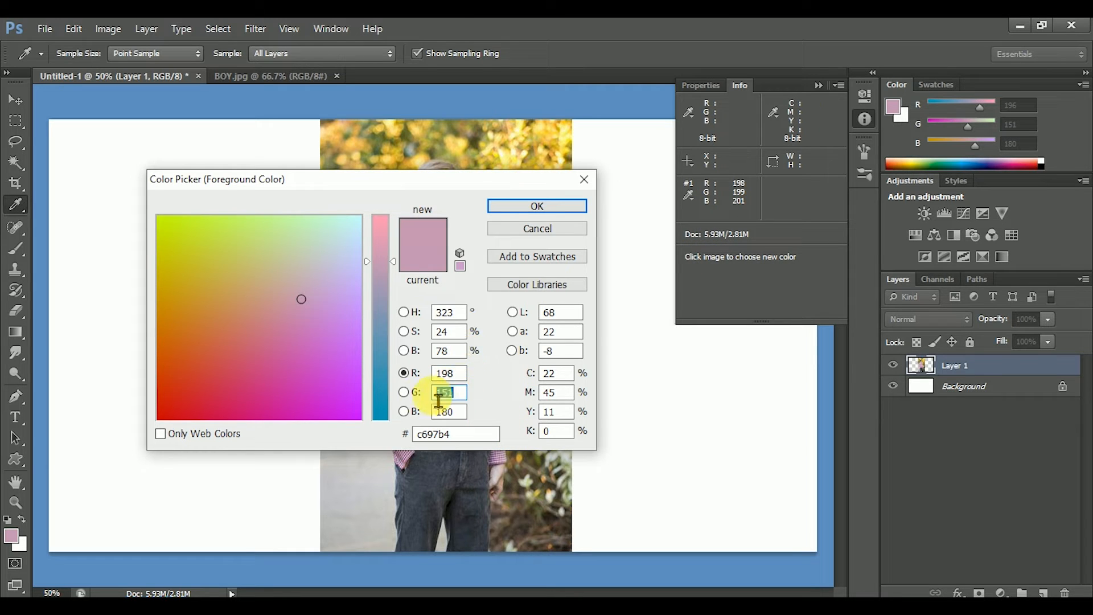
pyautogui.write('199')
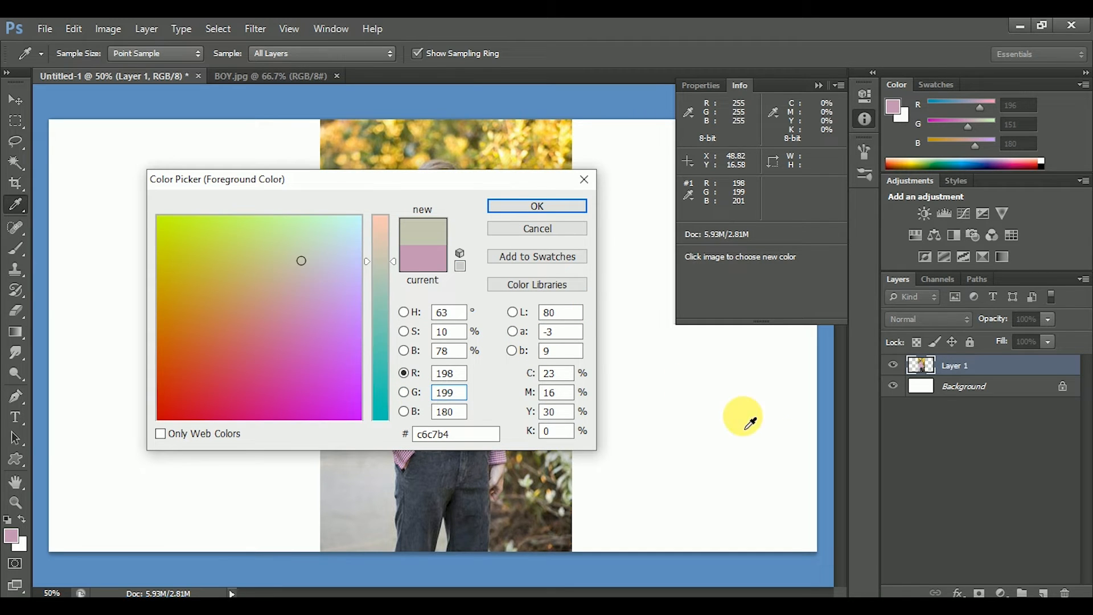
pyautogui.press('Tab')
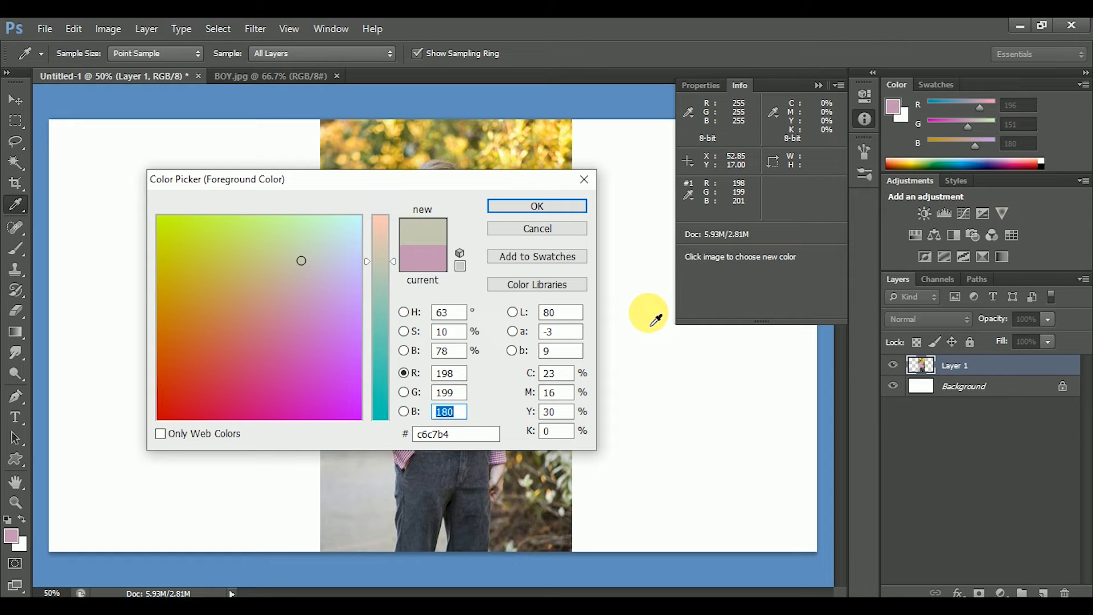
pyautogui.write('201')
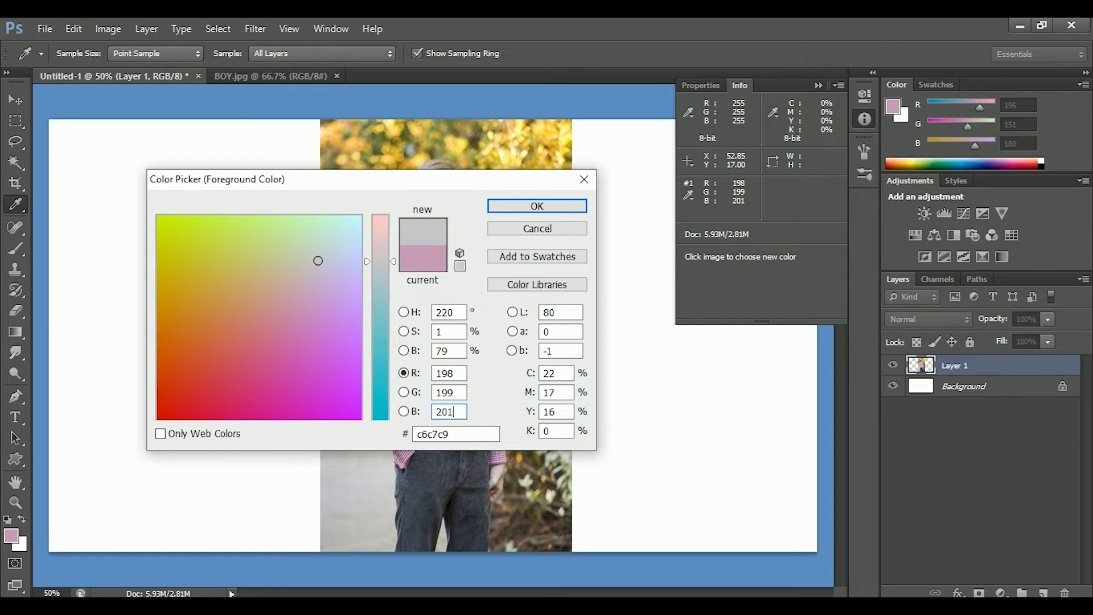
pyautogui.click(541, 210)
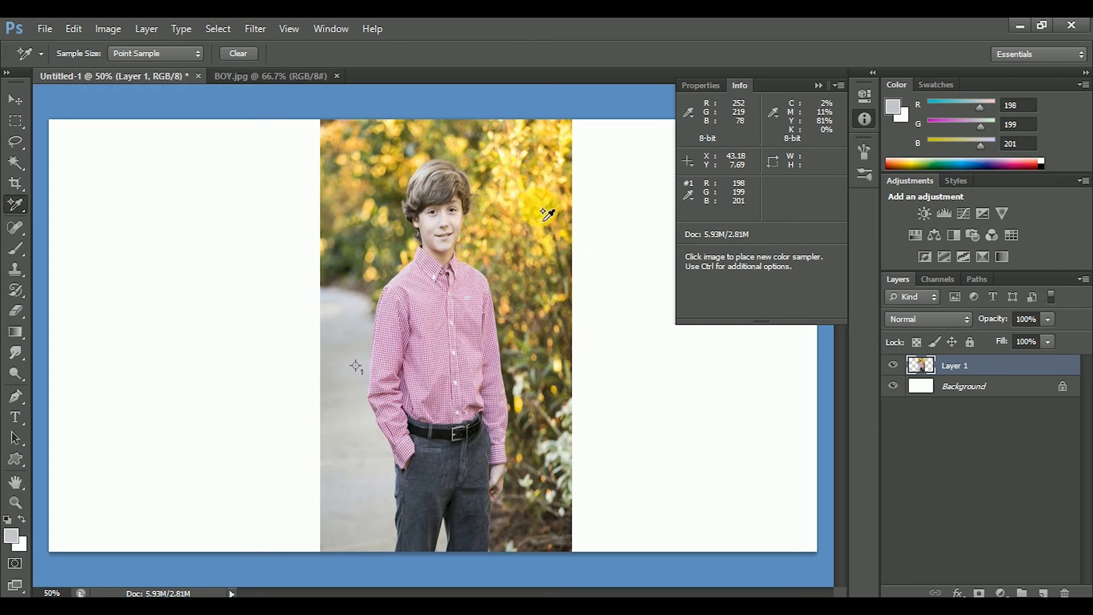
# On a new layer, fill a rectangle about 8.5 by 5.9 in the white area beside the photo with the grey foreground colour, and deselect.
pyautogui.click(1045, 592)
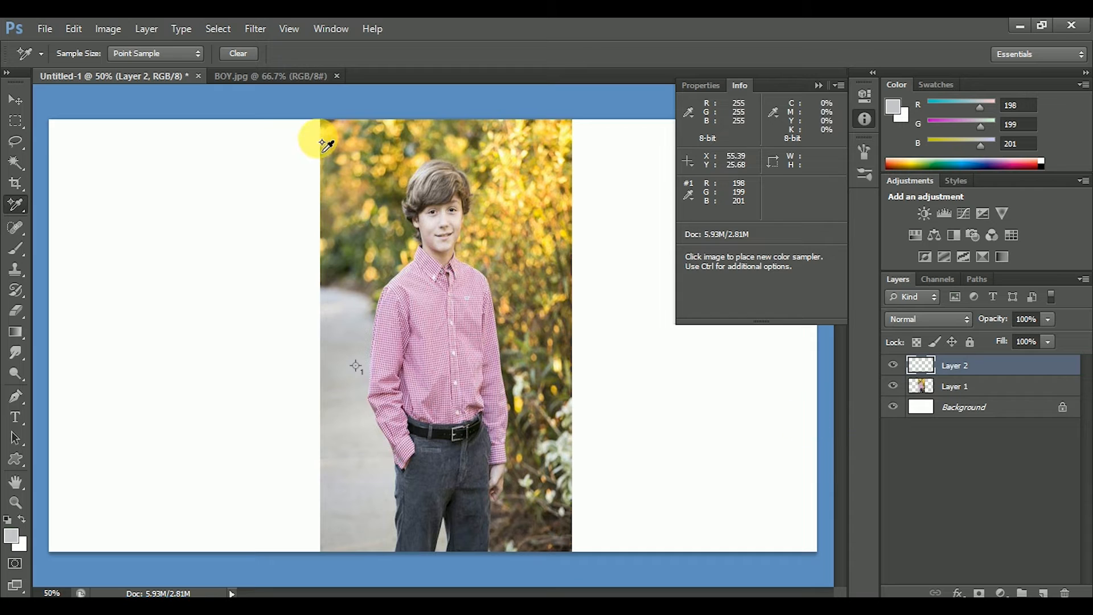
pyautogui.click(15, 120)
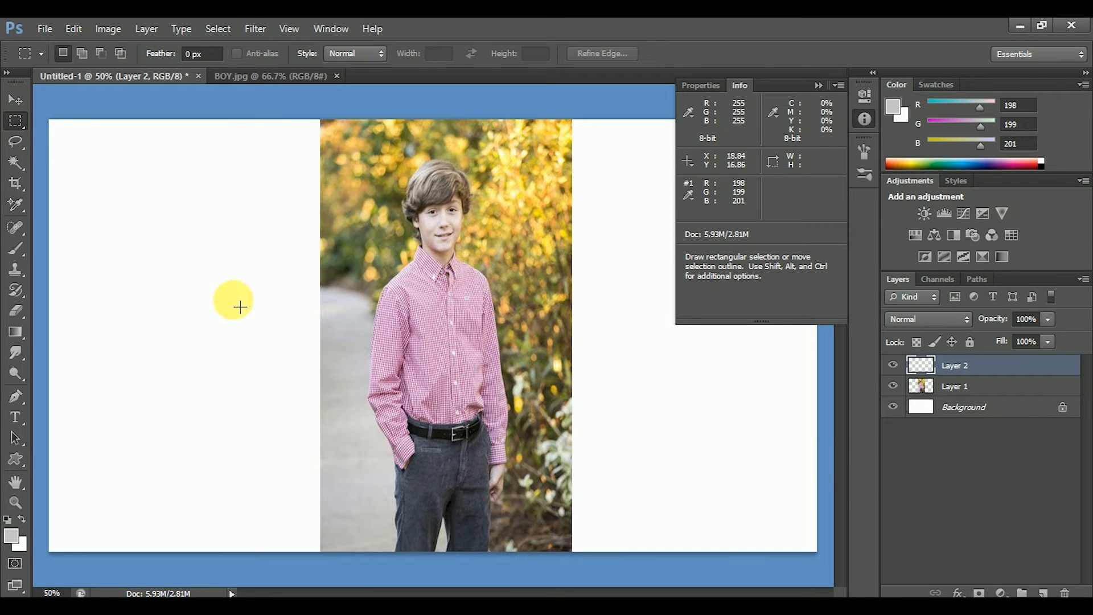
pyautogui.moveTo(168, 269); pyautogui.dragTo(266, 334)
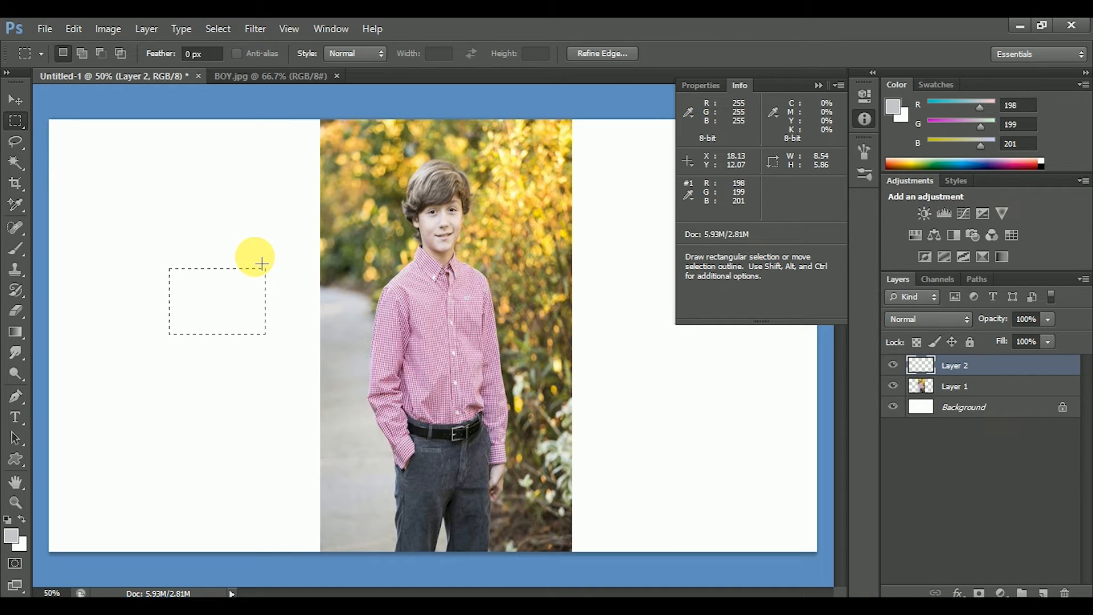
pyautogui.hotkey('alt', 'BackSpace')
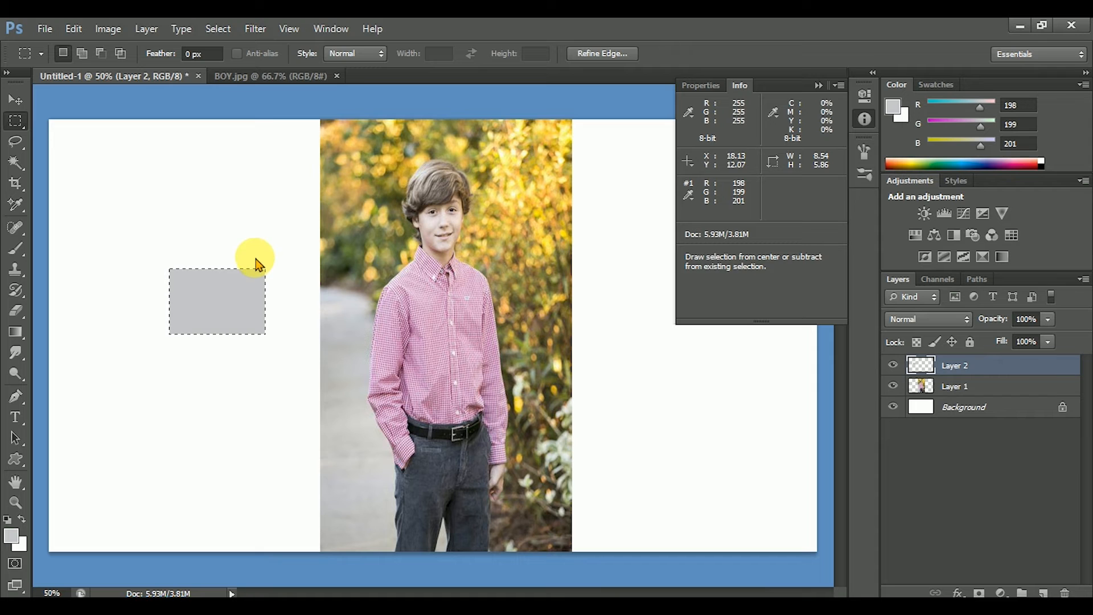
pyautogui.click(12, 101)
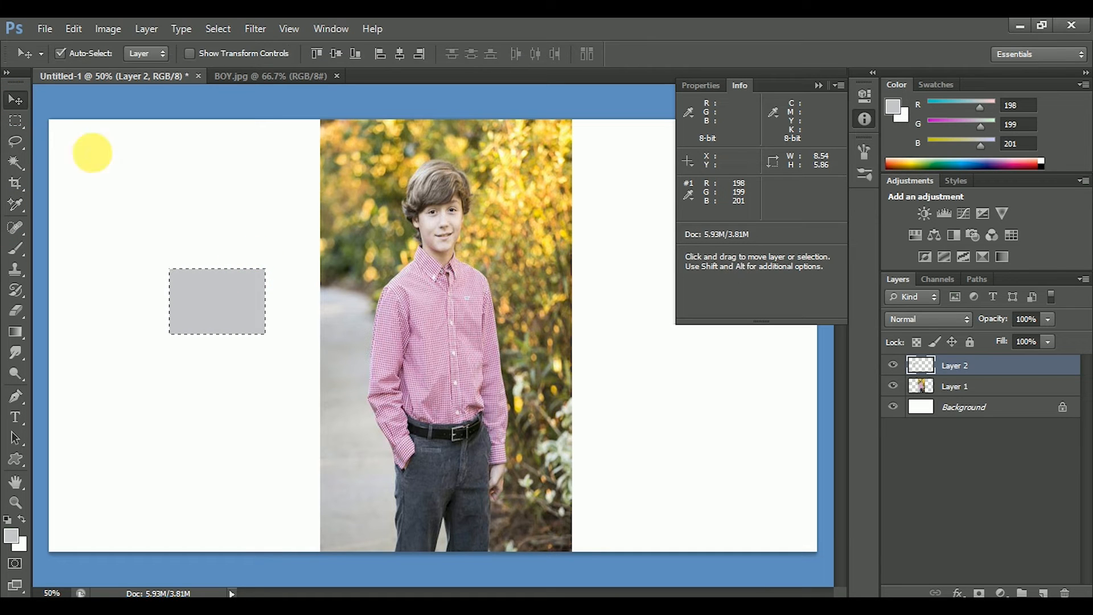
pyautogui.hotkey('ctrl', 'd')
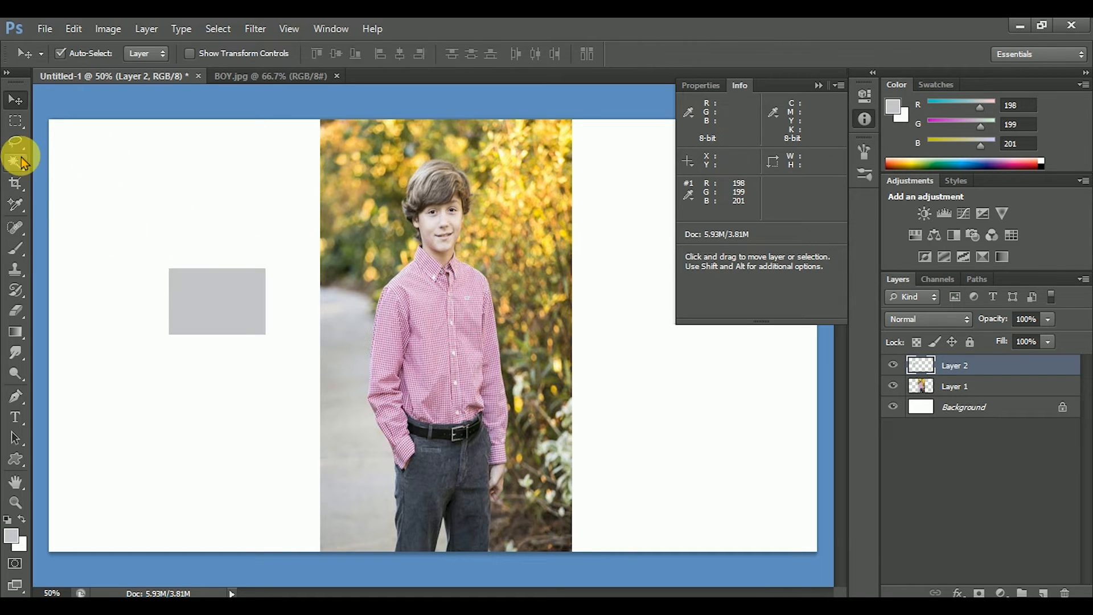
# Move the grey rectangle lower on the canvas, delete its layer and collapse the colour information.
pyautogui.moveTo(253, 311); pyautogui.dragTo(236, 456)
pyautogui.press('Delete')
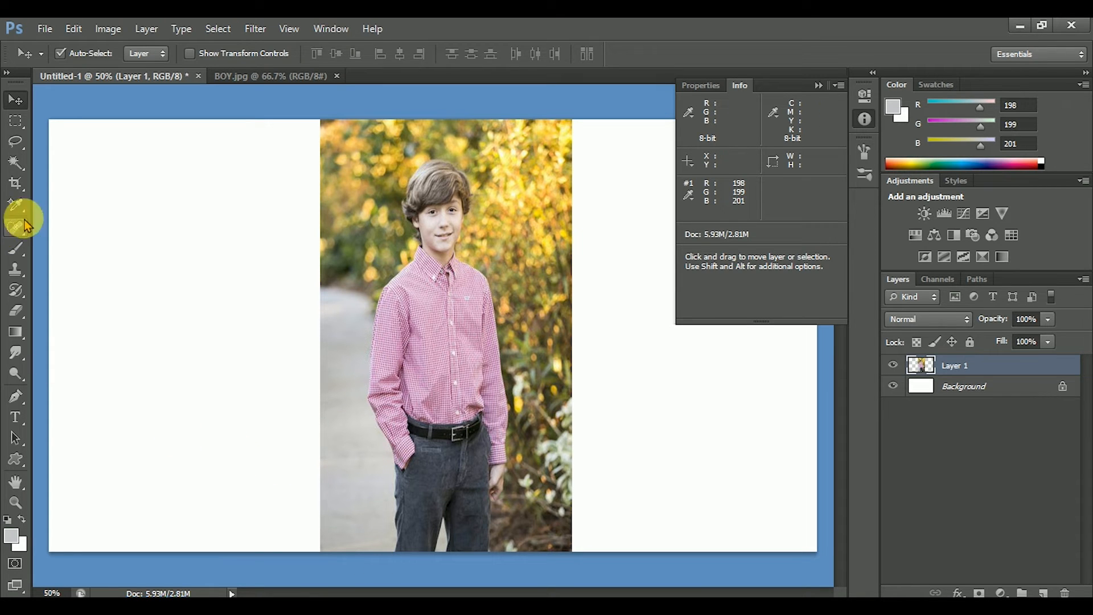
pyautogui.click(820, 85)
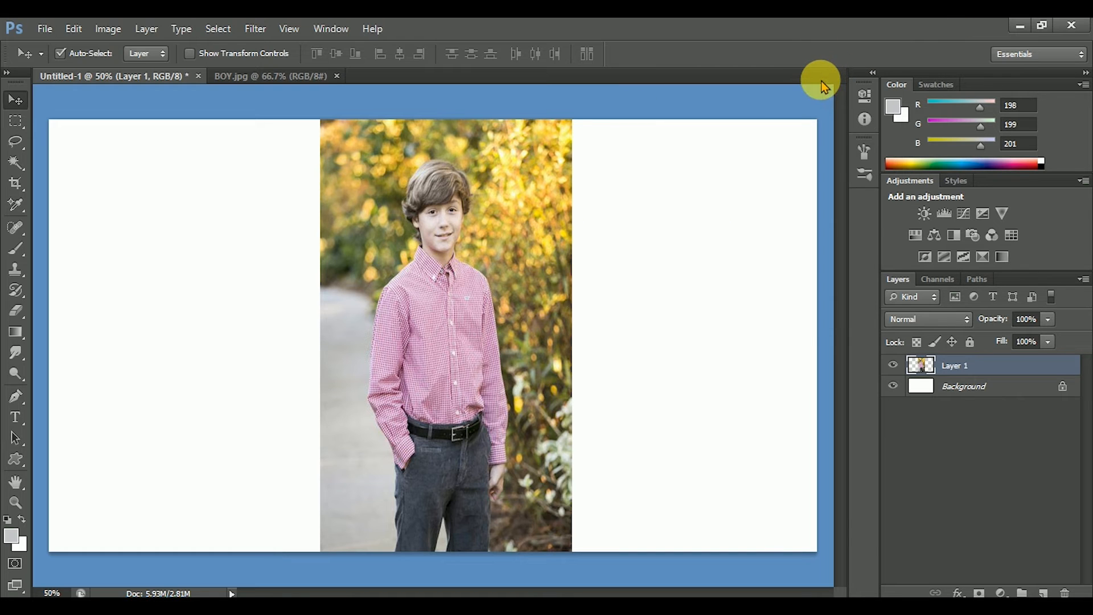
# Measure the boy's width horizontally from one sleeve to the other with the Ruler tool.
pyautogui.click(23, 202)
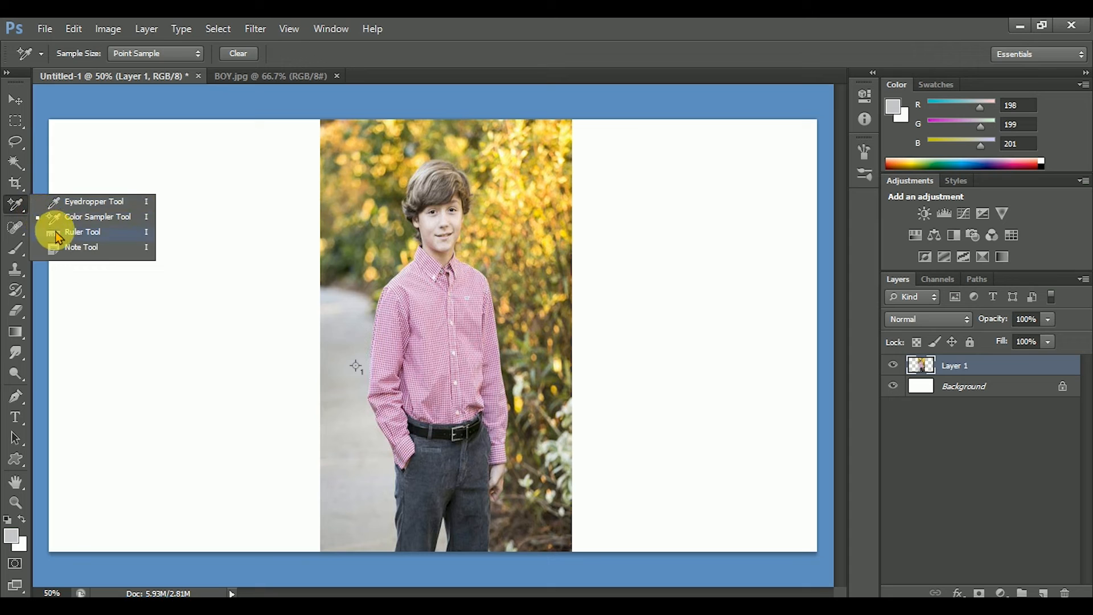
pyautogui.click(55, 232)
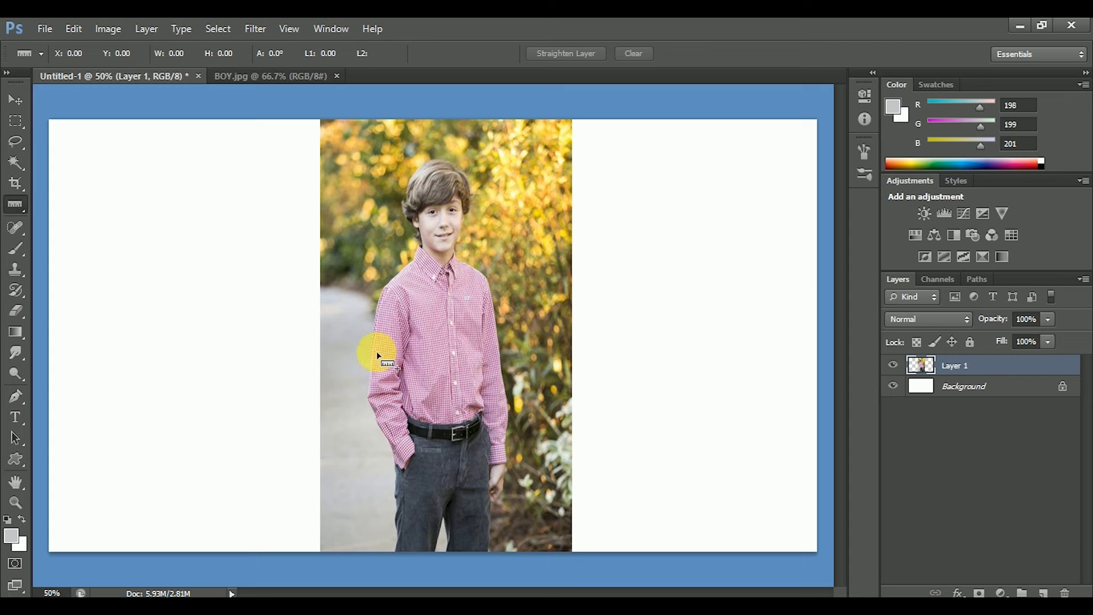
pyautogui.moveTo(373, 354); pyautogui.dragTo(387, 353)
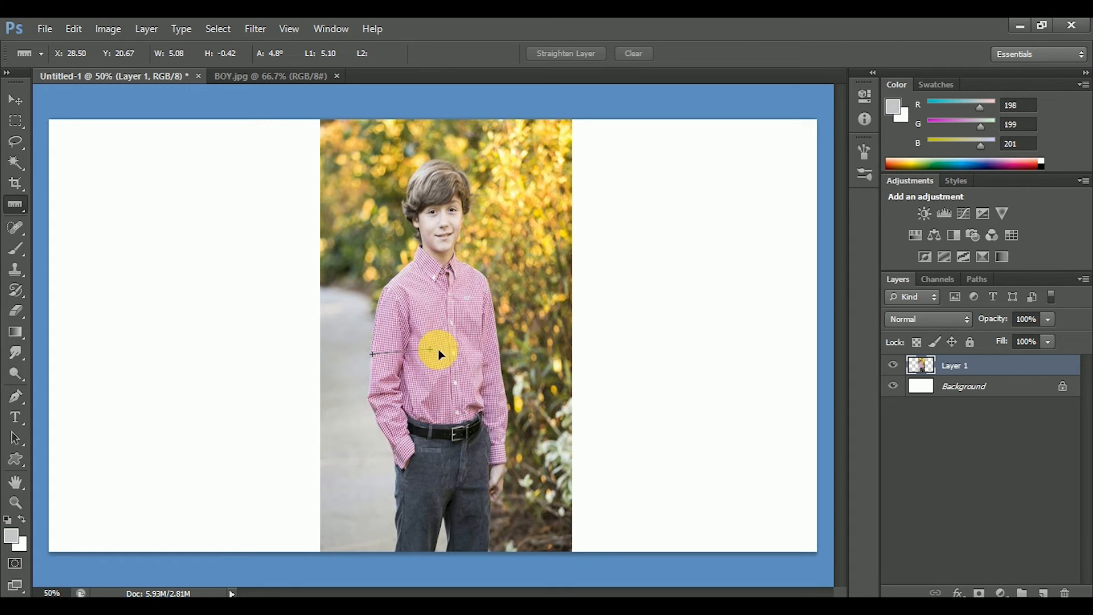
pyautogui.moveTo(477, 352); pyautogui.dragTo(502, 357)
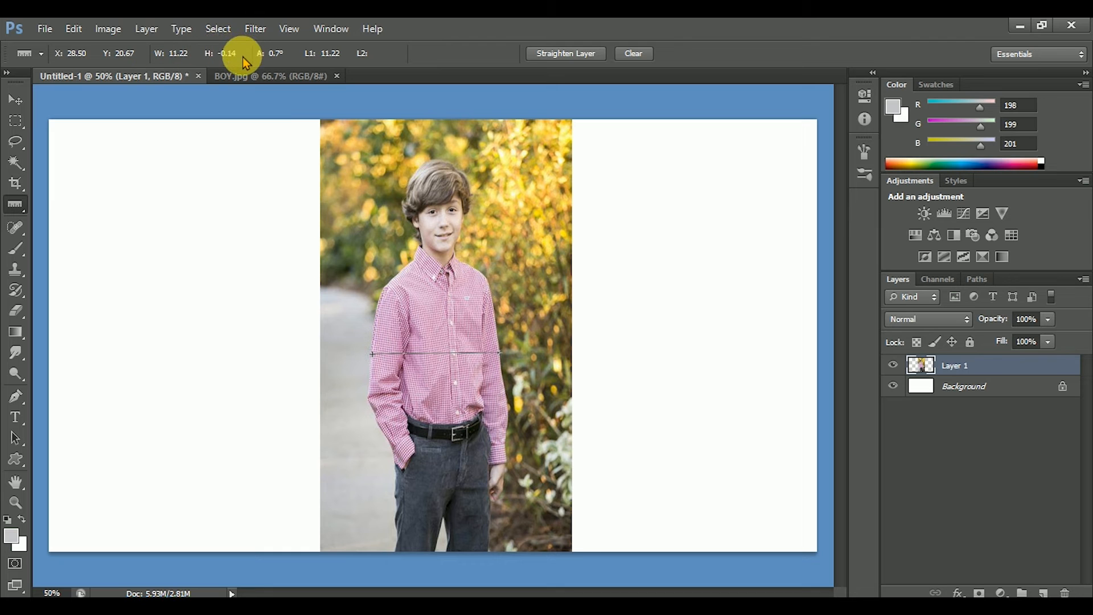
# Measure a diagonal from the background foliage to the boy's shoulder, and clear the ruler line.
pyautogui.hotkey('ctrl', '+')
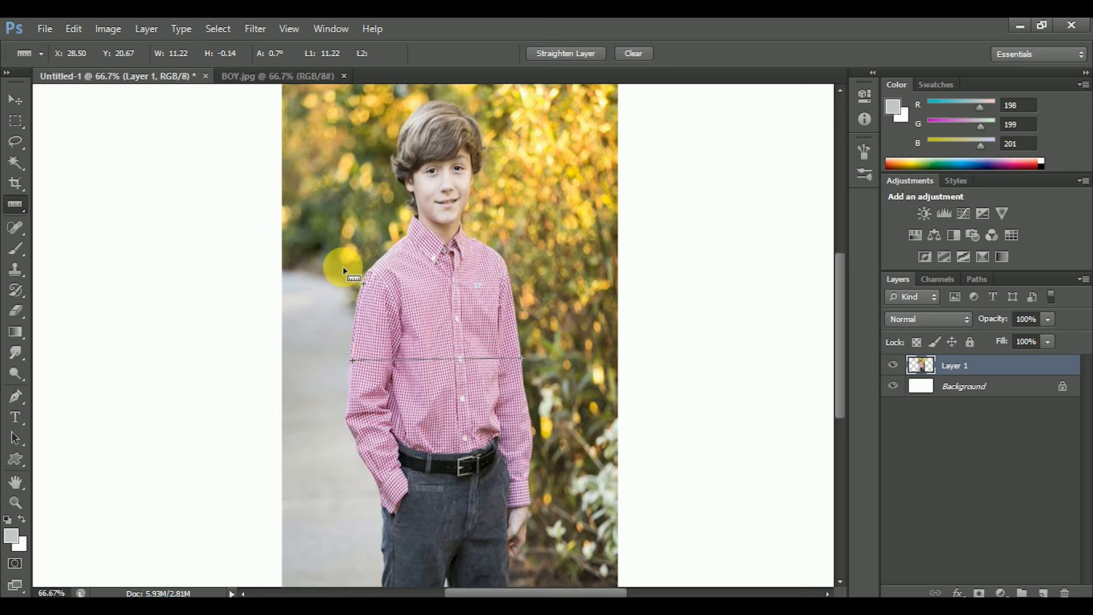
pyautogui.moveTo(328, 217); pyautogui.dragTo(369, 274)
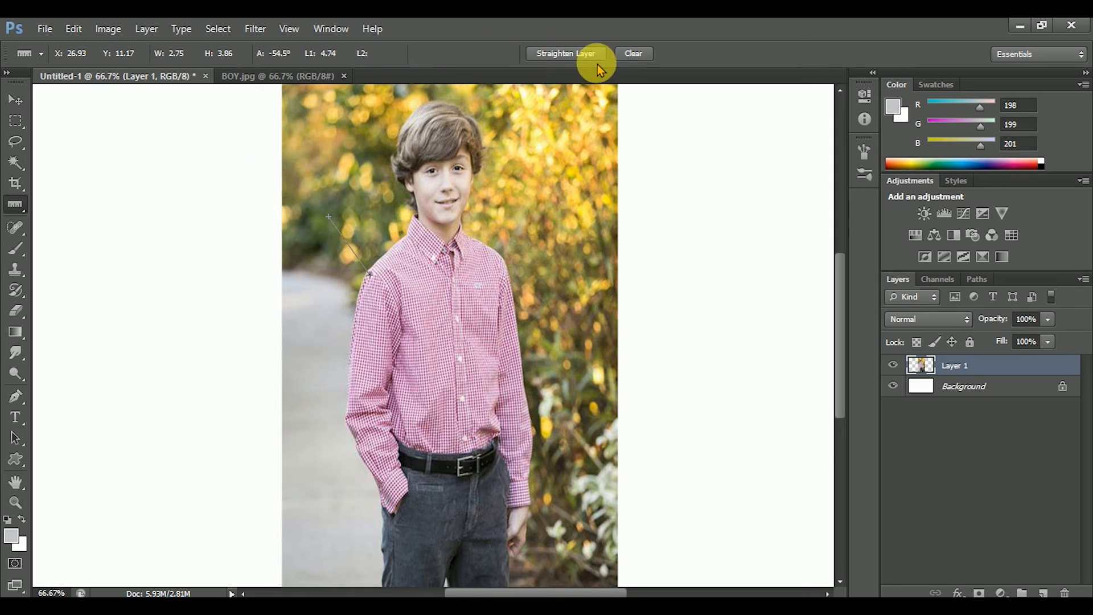
pyautogui.click(627, 59)
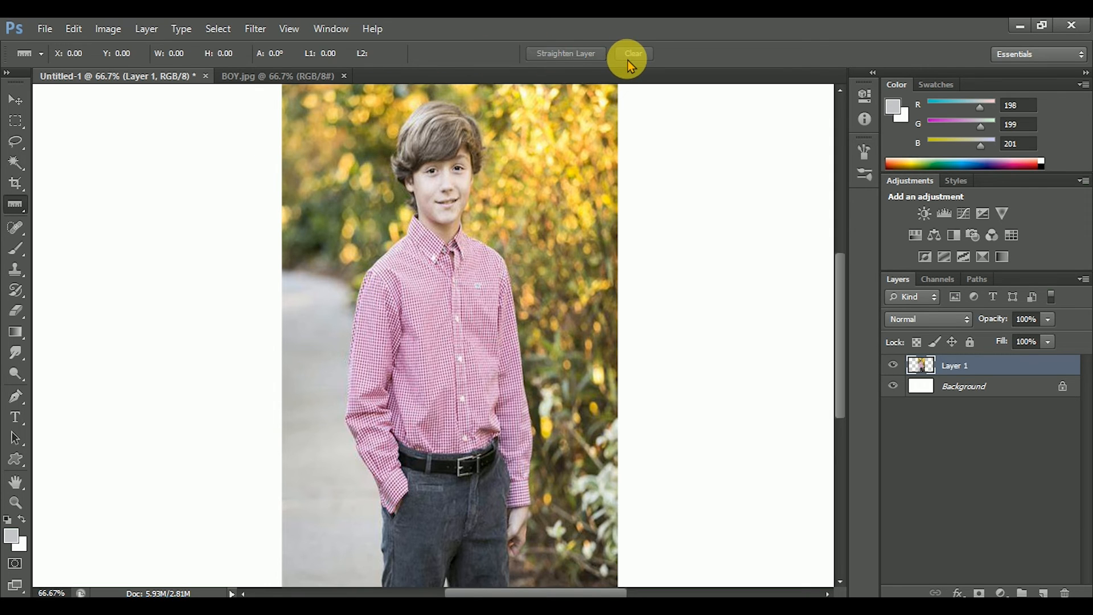
# Place a note with the Note tool on the path beside the boy's sleeve, reading "Need to delete".
pyautogui.click(15, 209)
pyautogui.click(89, 248)
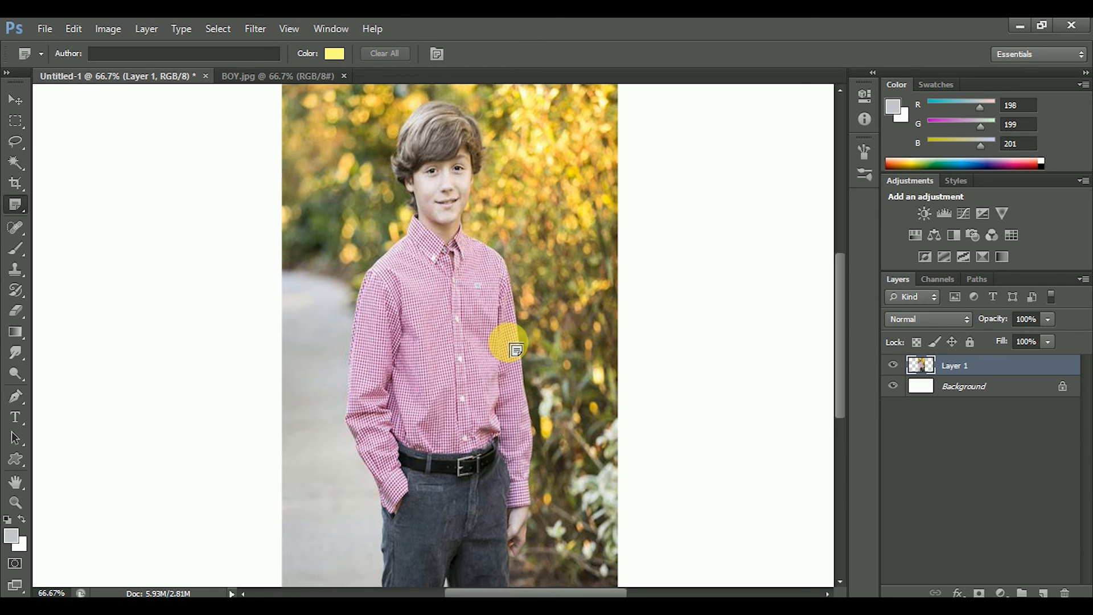
pyautogui.scroll(-3, 517, 350)
pyautogui.scroll(1, 517, 350)
pyautogui.scroll(2, 516, 350)
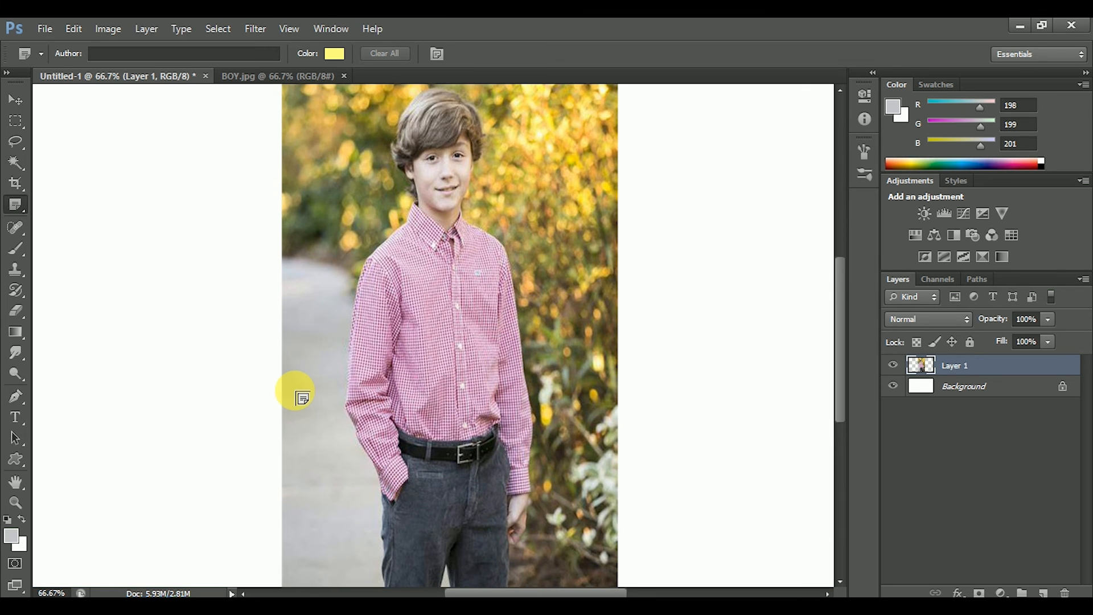
pyautogui.click(297, 391)
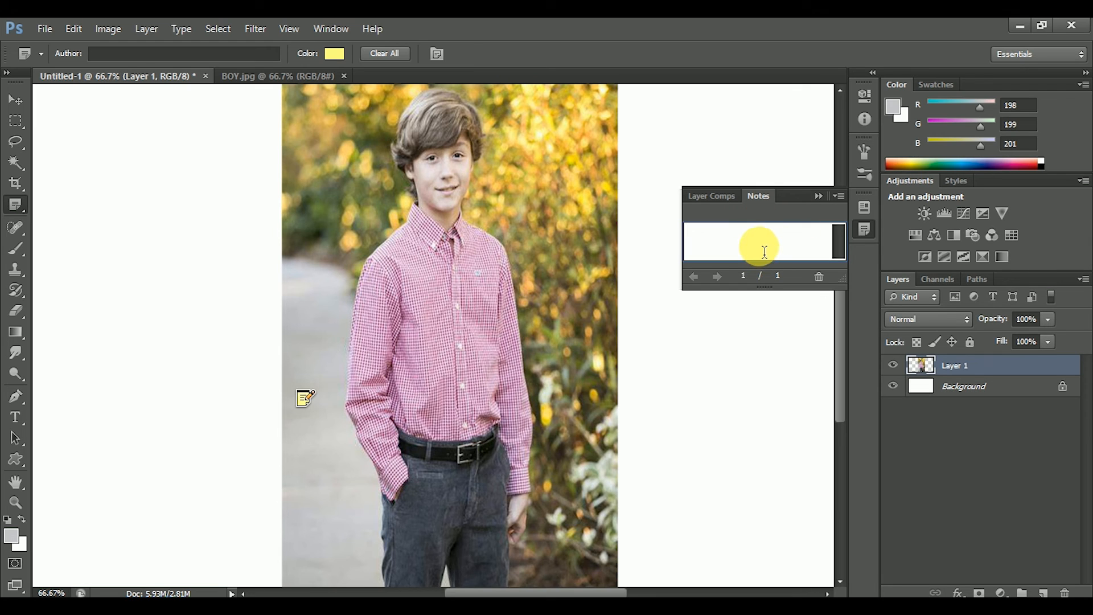
pyautogui.write('Need to delete')
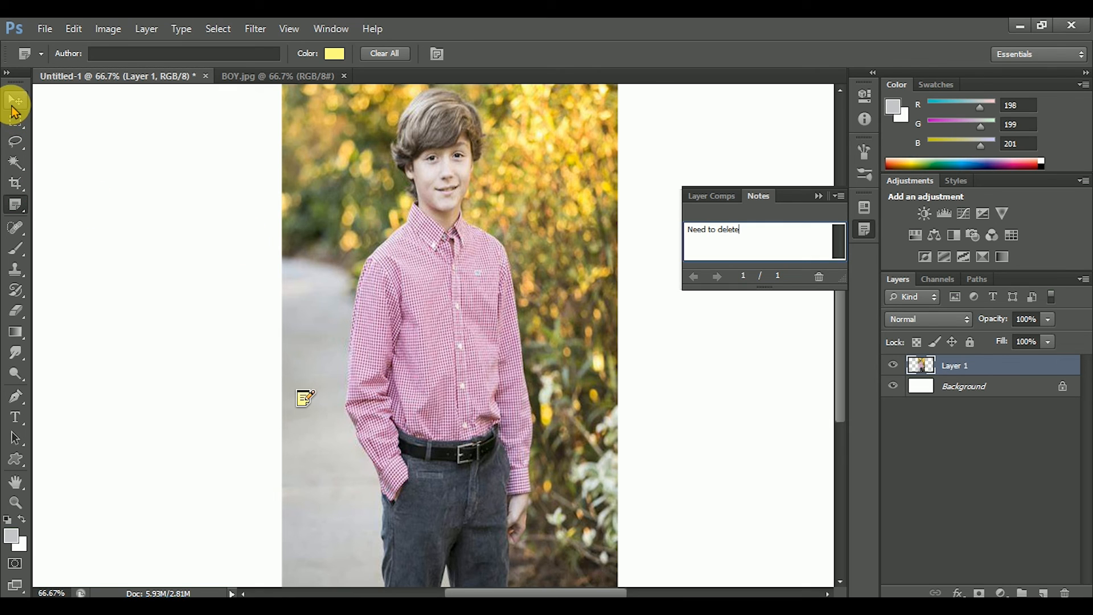
# Switch to the Move tool, deselect the photo layer and collapse the note's text.
pyautogui.click(14, 107)
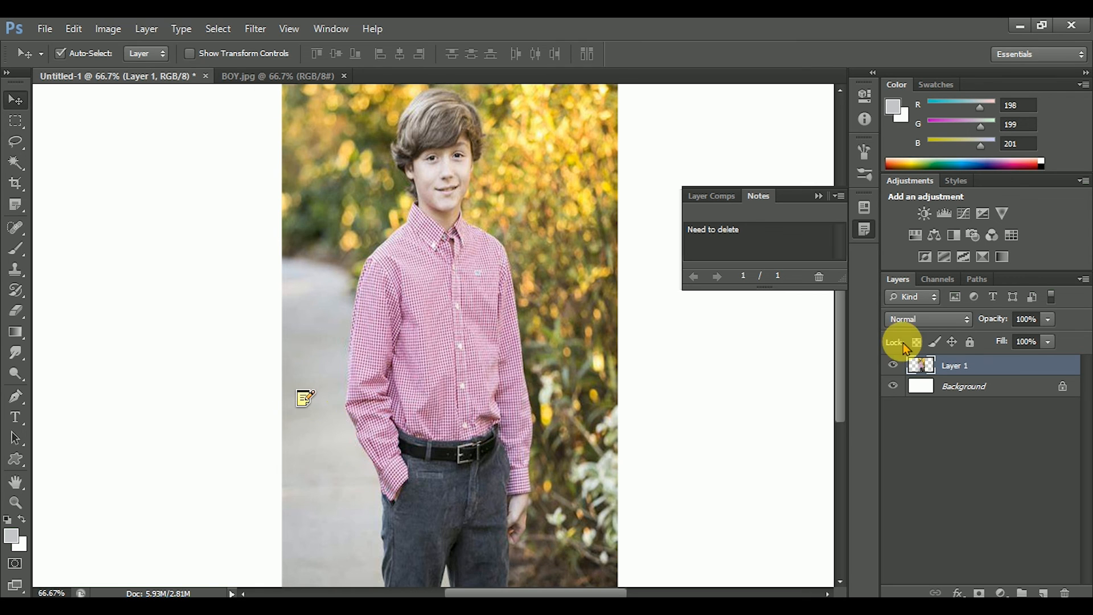
pyautogui.hotkey('ctrl', 'alt', 'a')
pyautogui.click(818, 196)
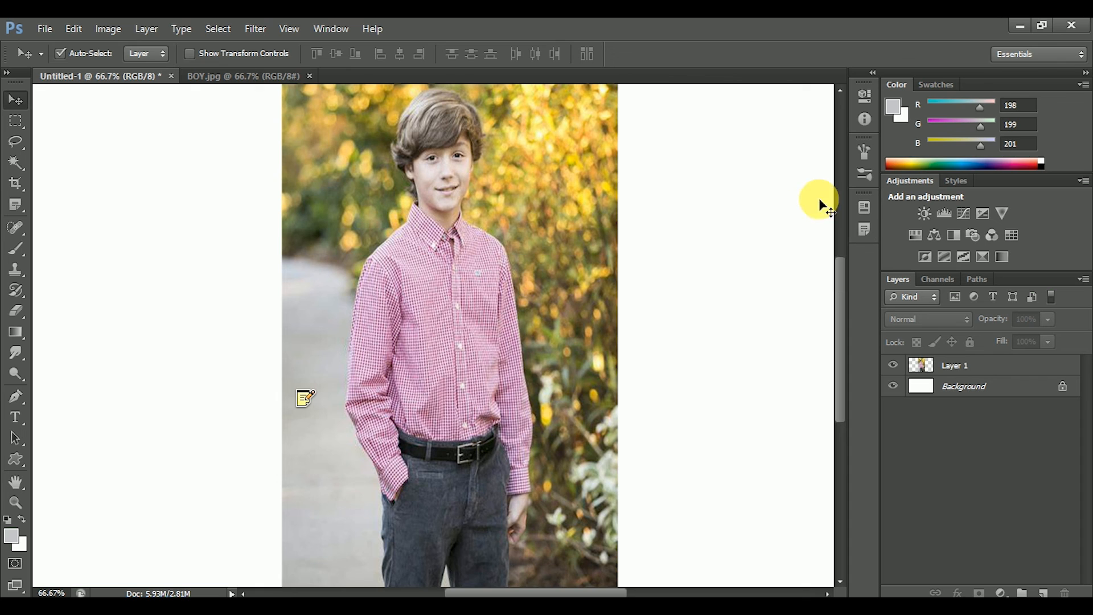
# Reopen the text of the note on the path to view it, and close the note.
pyautogui.click(311, 402)
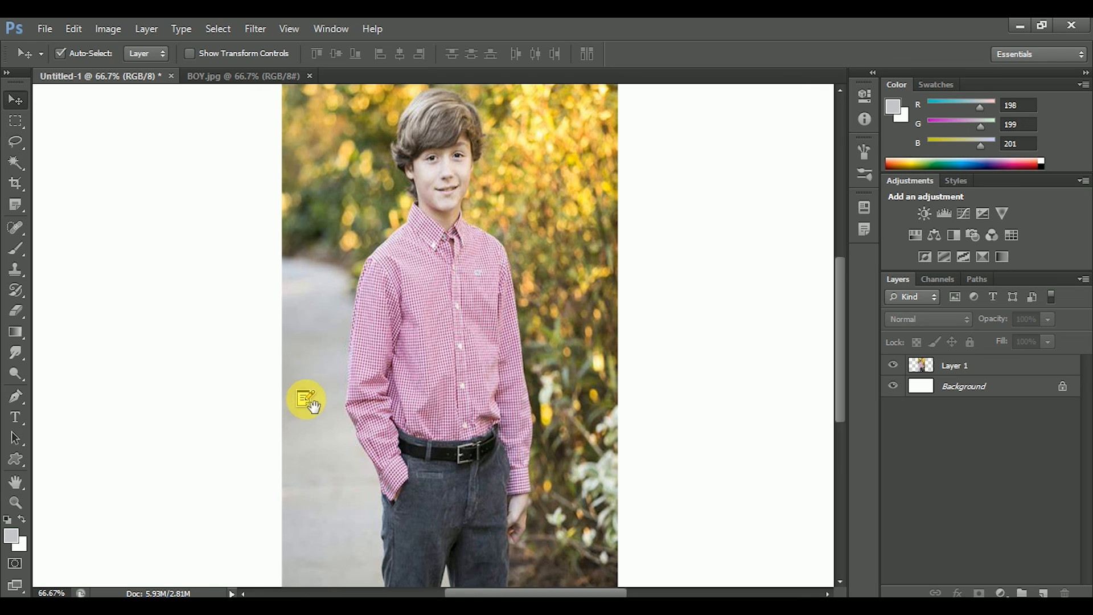
pyautogui.click(873, 235)
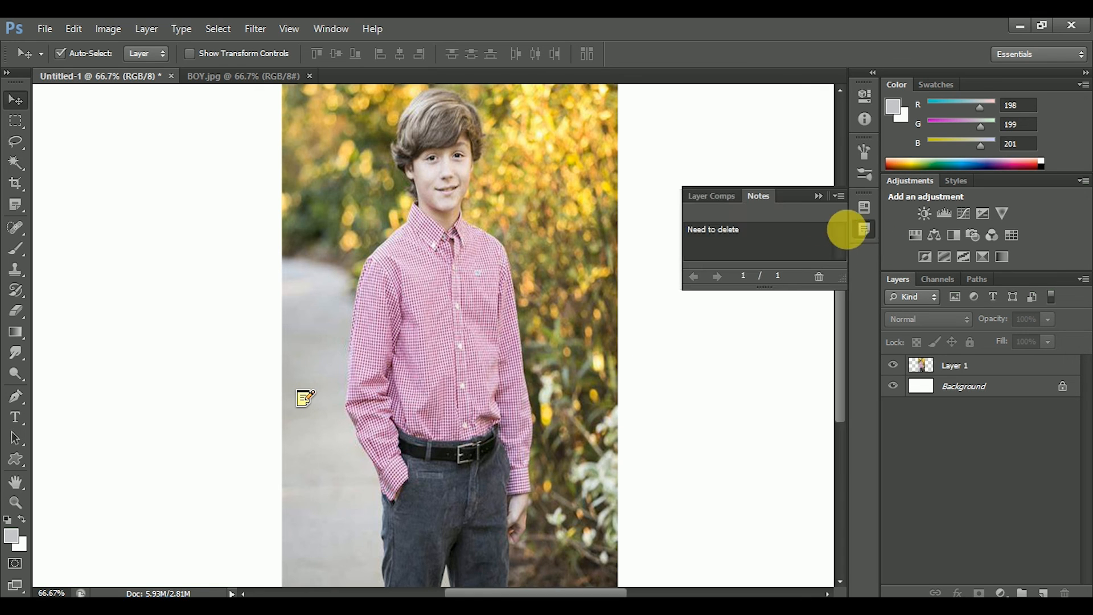
pyautogui.click(755, 241)
pyautogui.click(304, 397)
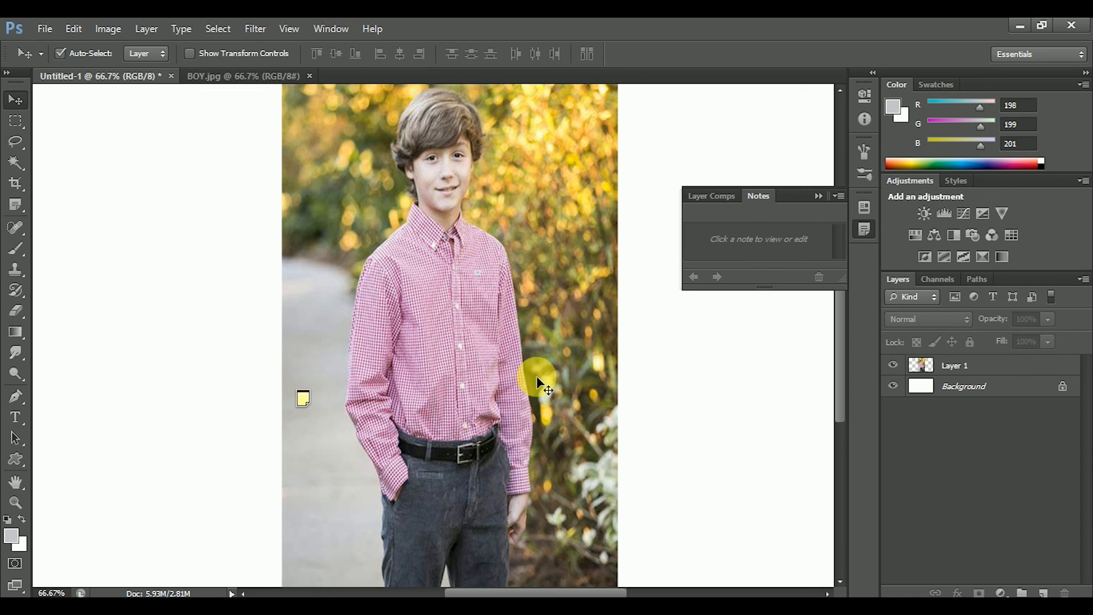